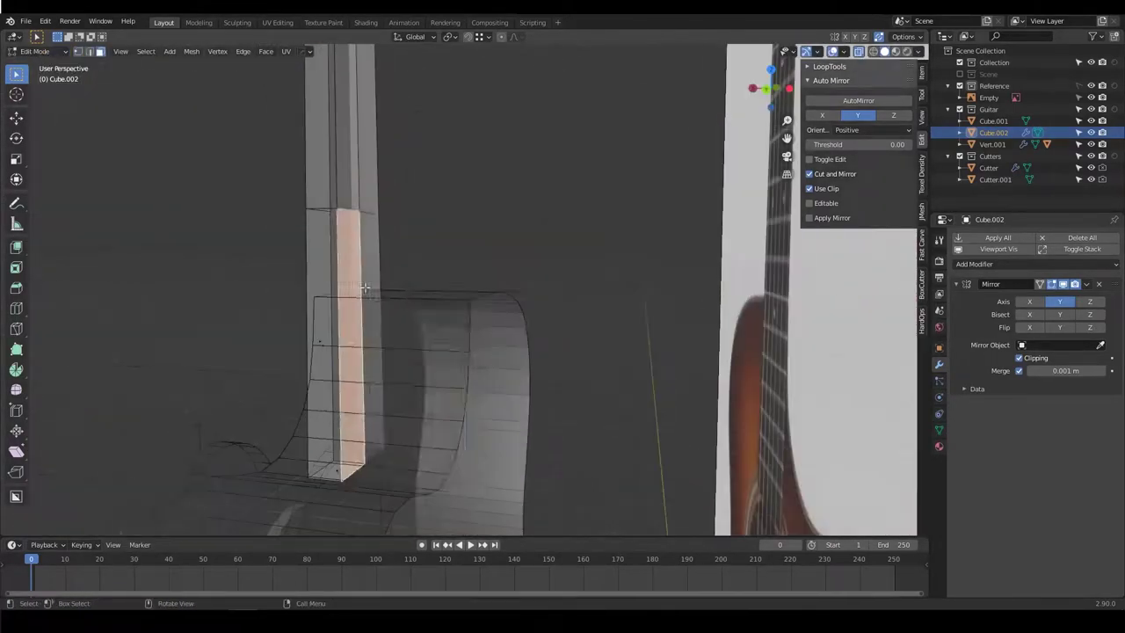
- Orbit around the neck piece and begin adding an edge loop cut to it
{"action": "mouse_move", "coordinate": [492, 333]}
{"action": "middle_mouse_down"}
{"action": "mouse_move", "coordinate": [420, 254]}
{"action": "mouse_move", "coordinate": [524, 238]}
{"action": "middle_mouse_up"}
{"action": "key", "text": "ctrl+r"}
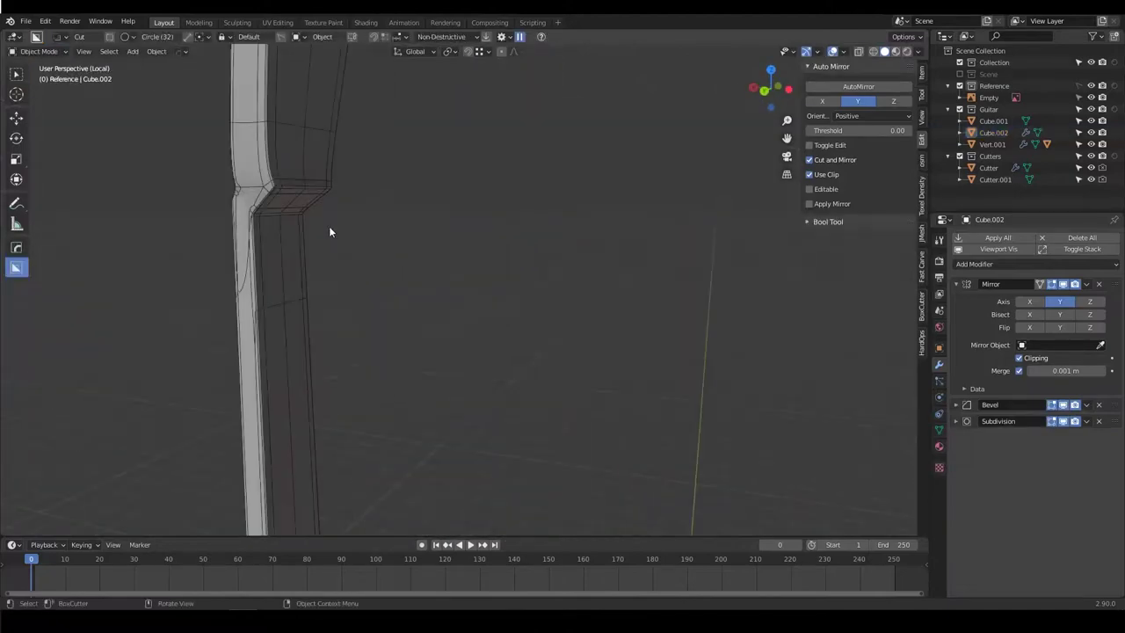
- Enter Edit Mode on the neck mesh and turn the view toward the neck-headstock joint
{"action": "key", "text": "Tab"}
{"action": "middle_click_drag", "start_coordinate": [374, 272], "coordinate": [320, 268]}
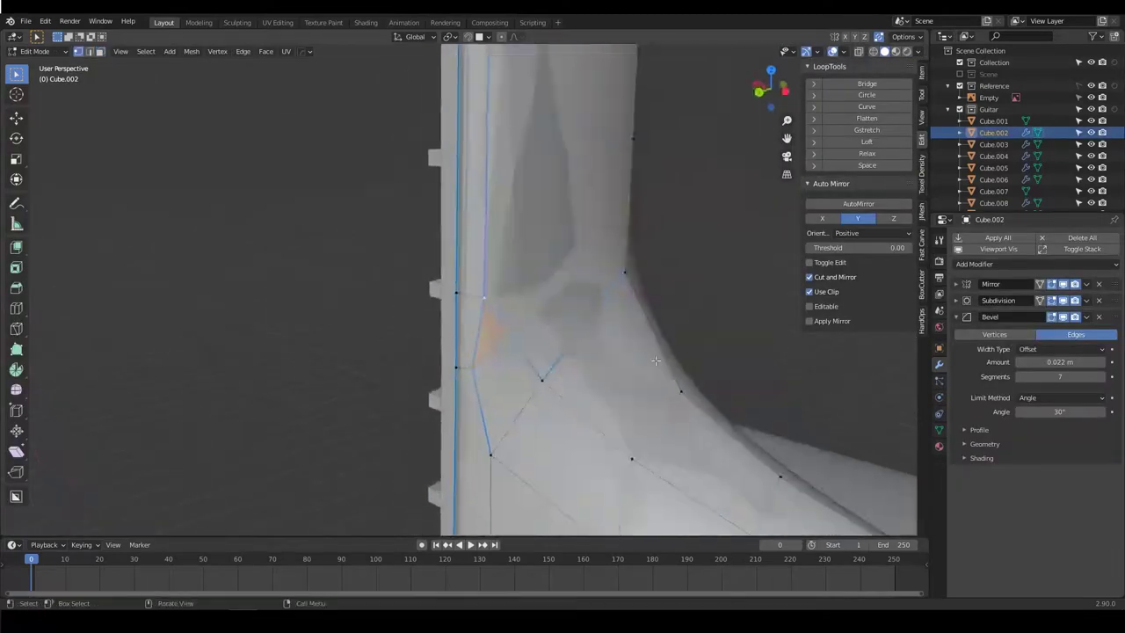
- Commit the knife cut across the joint and slide its vertices along the edges
{"action": "key", "text": "Return"}
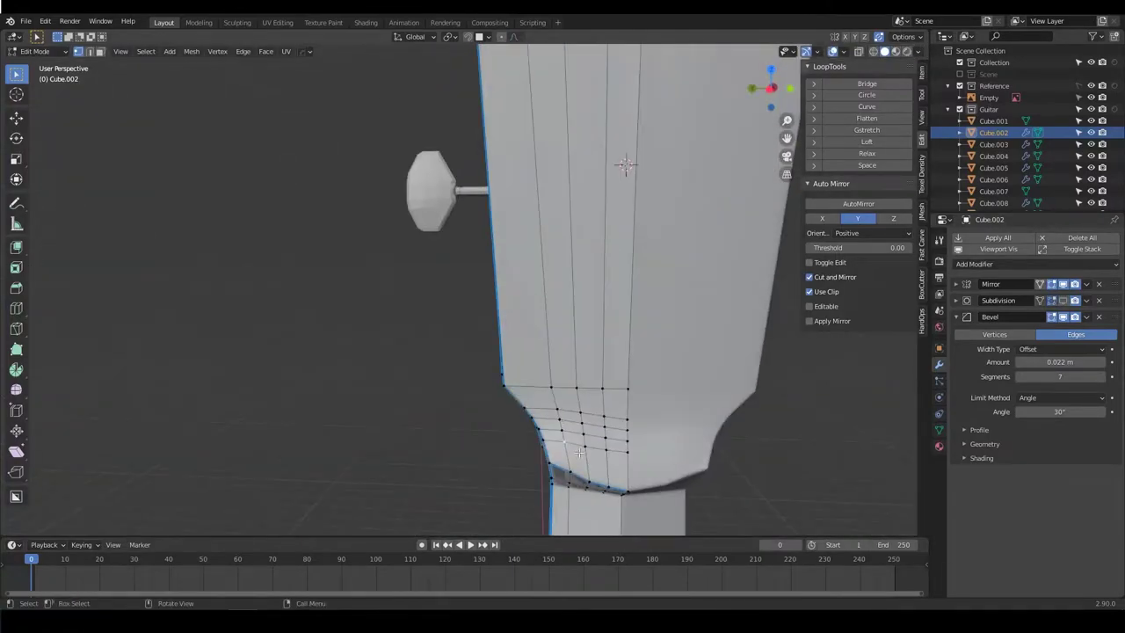
{"action": "scroll", "coordinate": [579, 450], "scroll_direction": "up", "scroll_amount": 3}
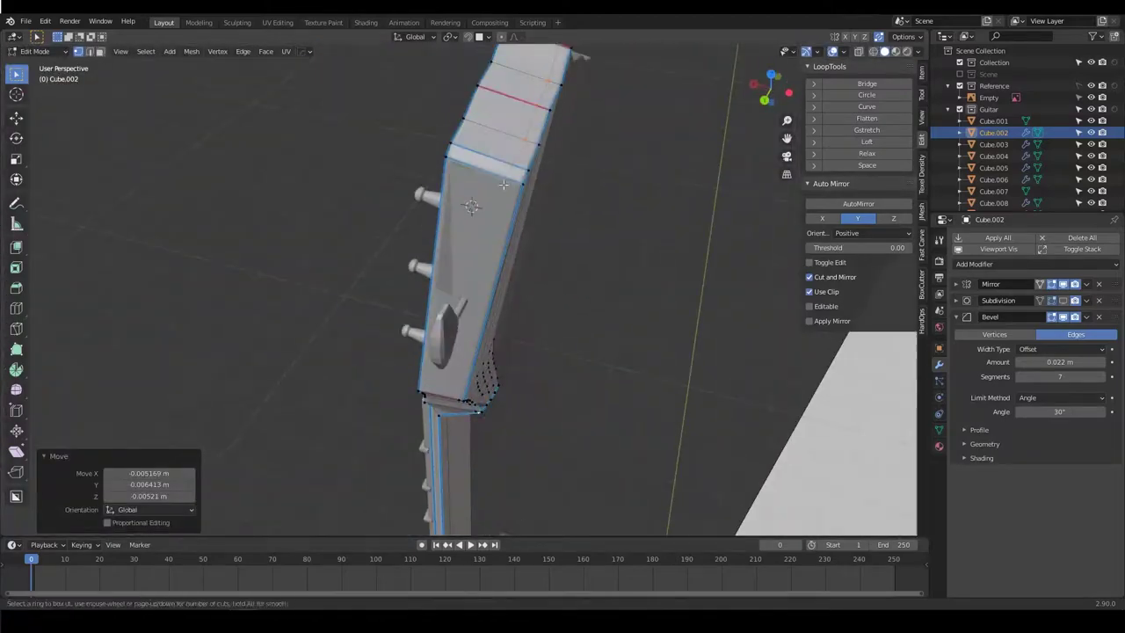
{"action": "key", "text": "shift+v"}
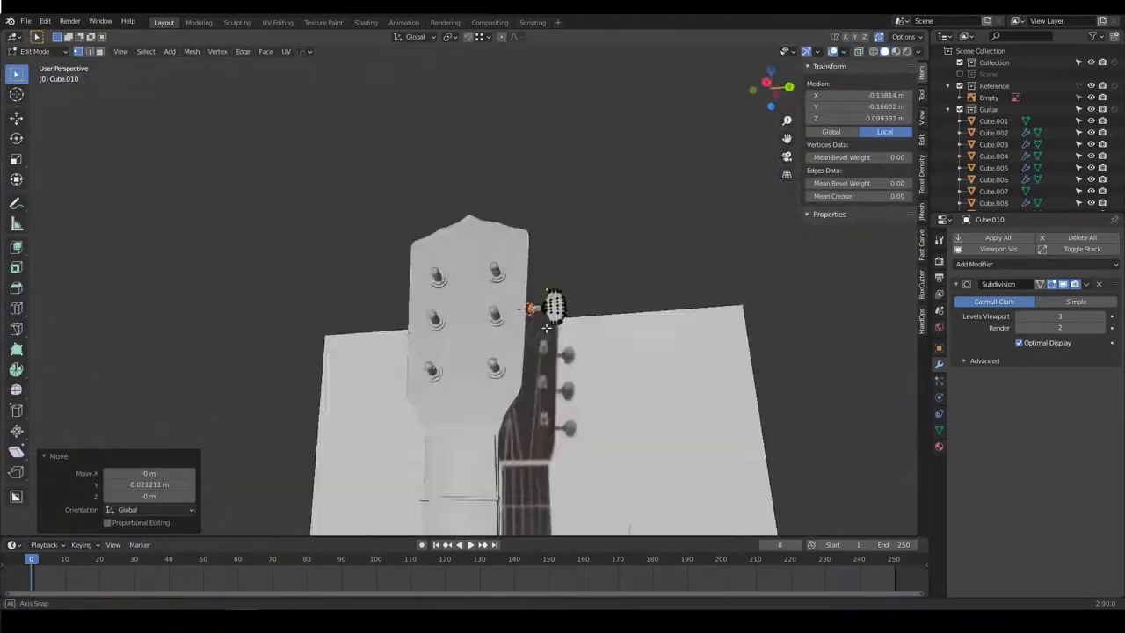
- View the headstock straight from behind
{"action": "key", "text": "ctrl+KP_1"}
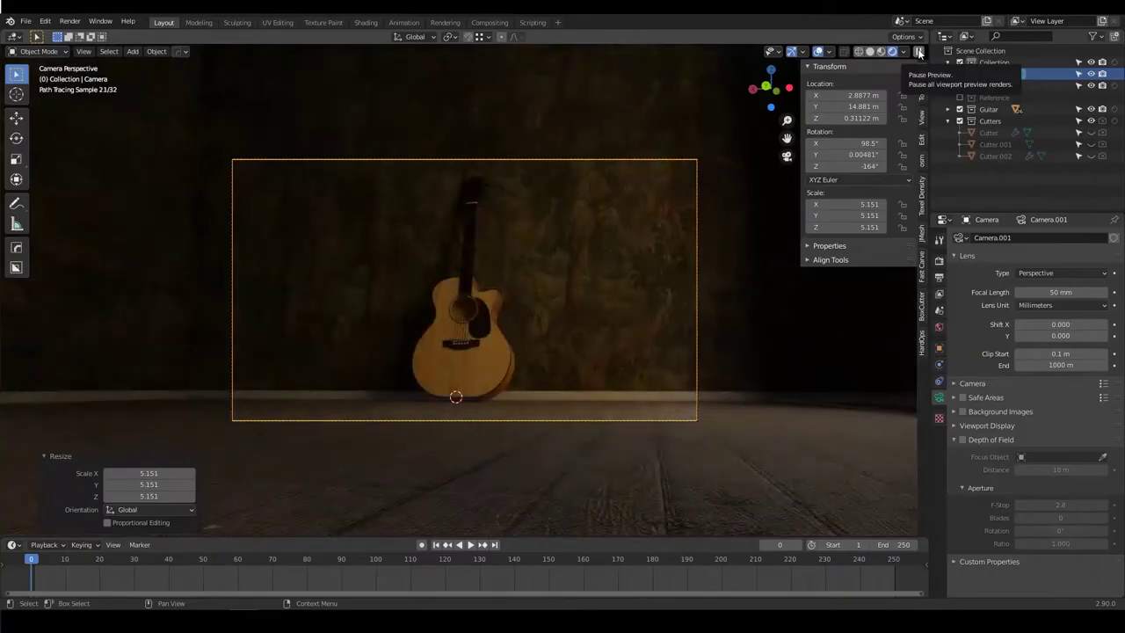
- Render the final image of the guitar from the camera view
{"action": "key", "text": "F12"}
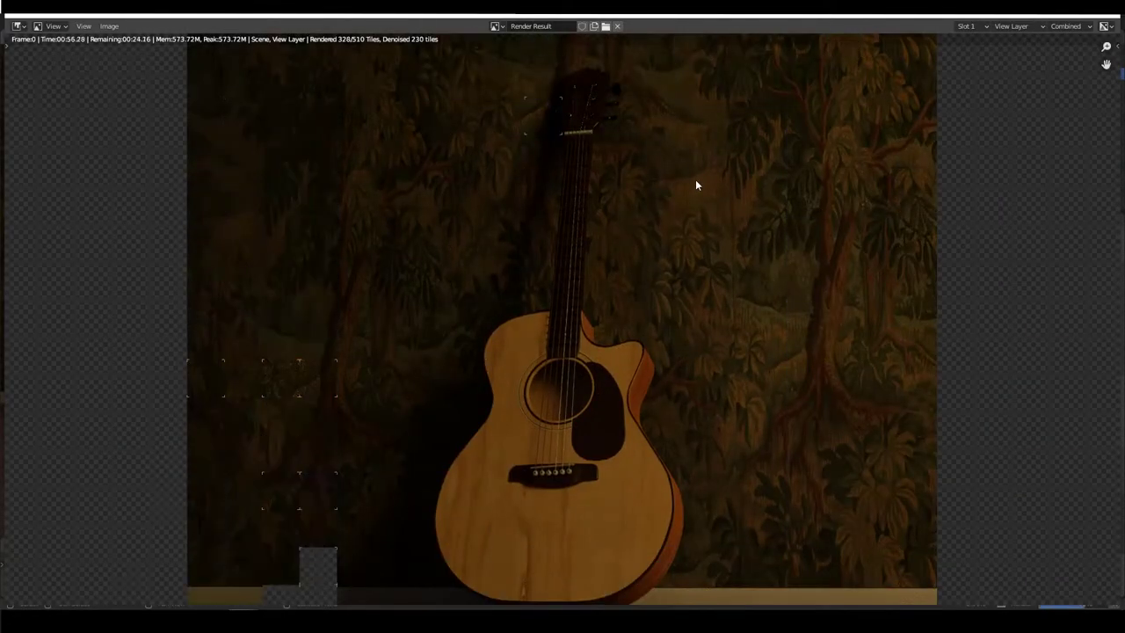